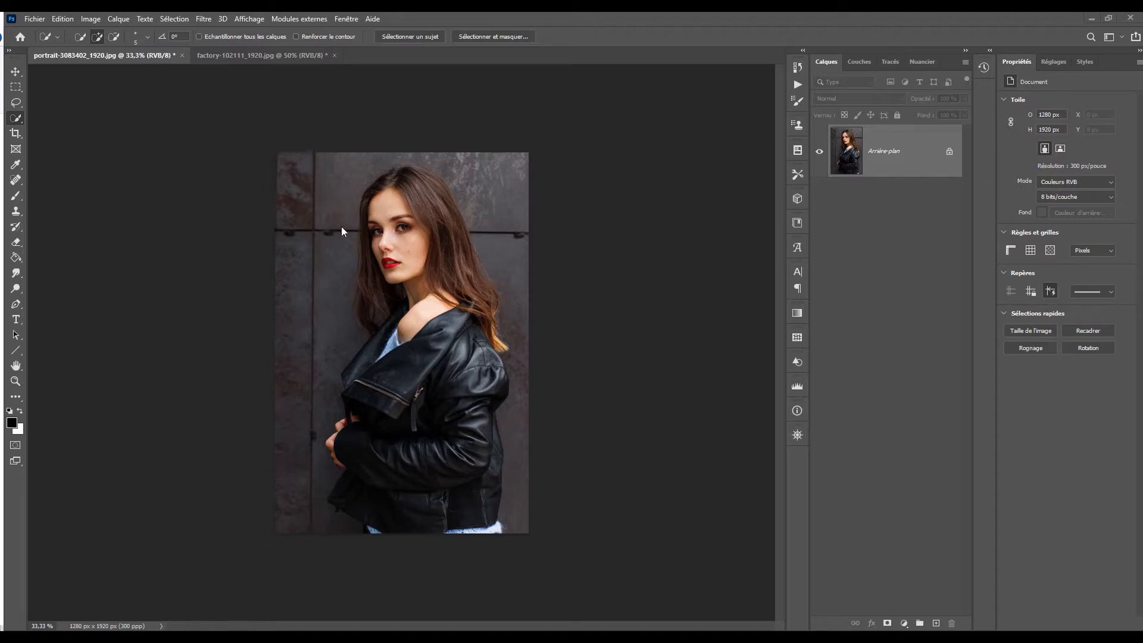
Step: Open the portrait in Select and Mask using the onion-skin view (Pelure d'oignon) at 0 % transparency
left_click(274, 55)
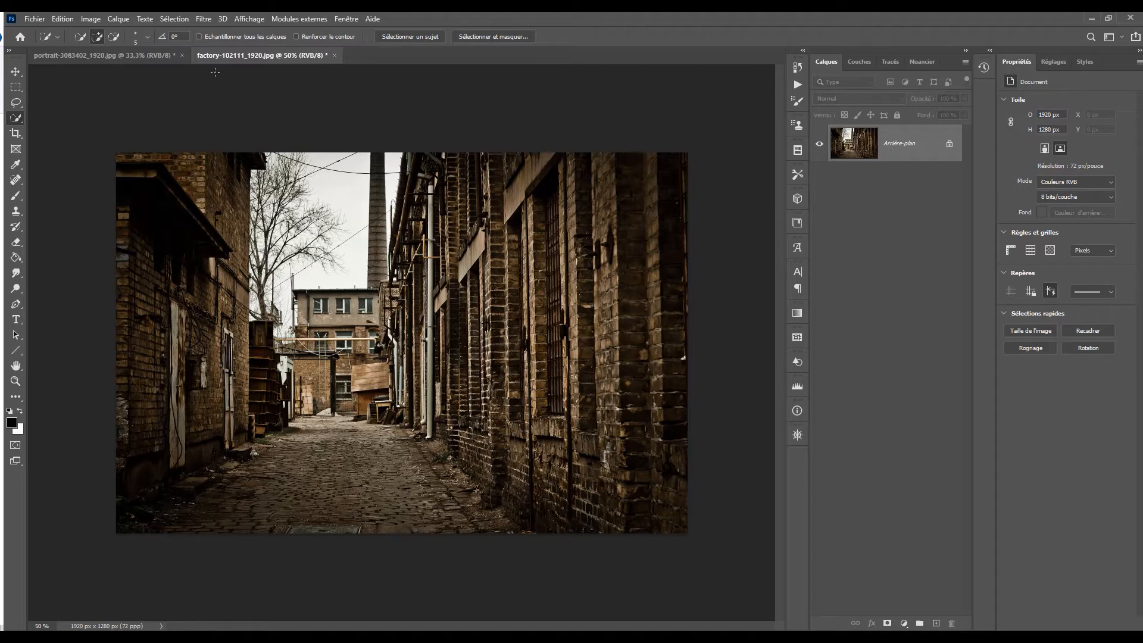
left_click(145, 56)
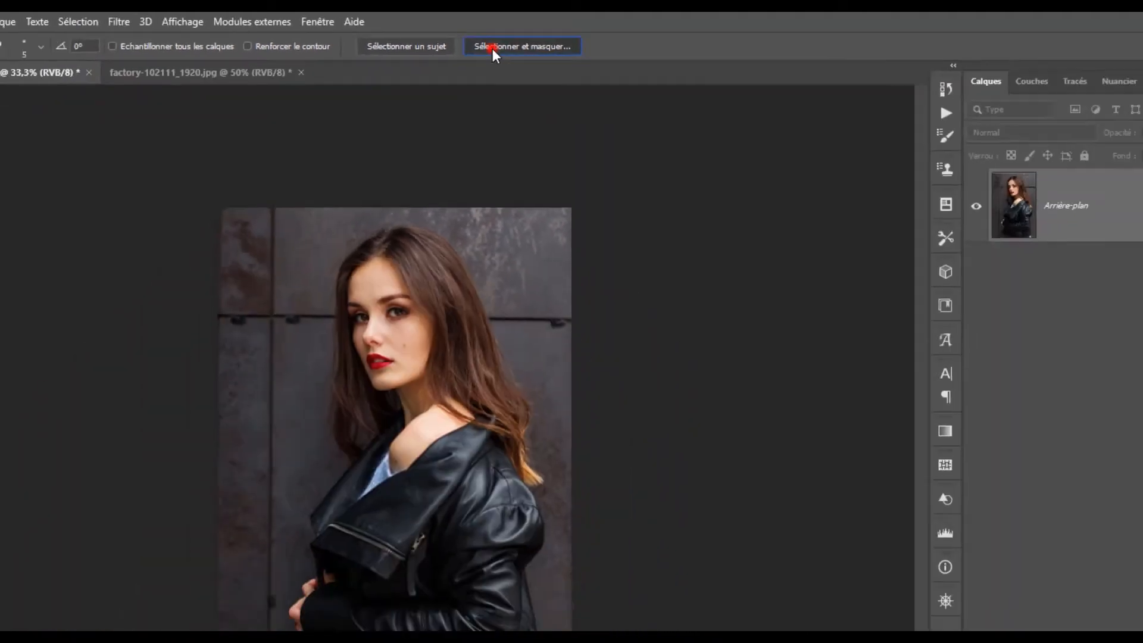
left_click(539, 82)
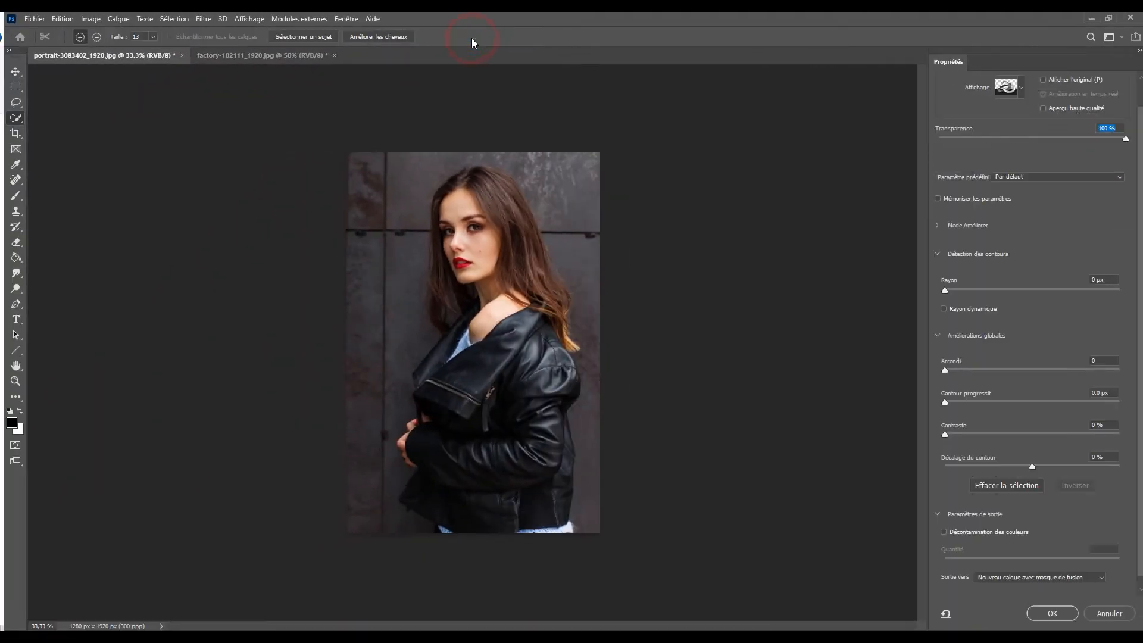
left_click(1020, 88)
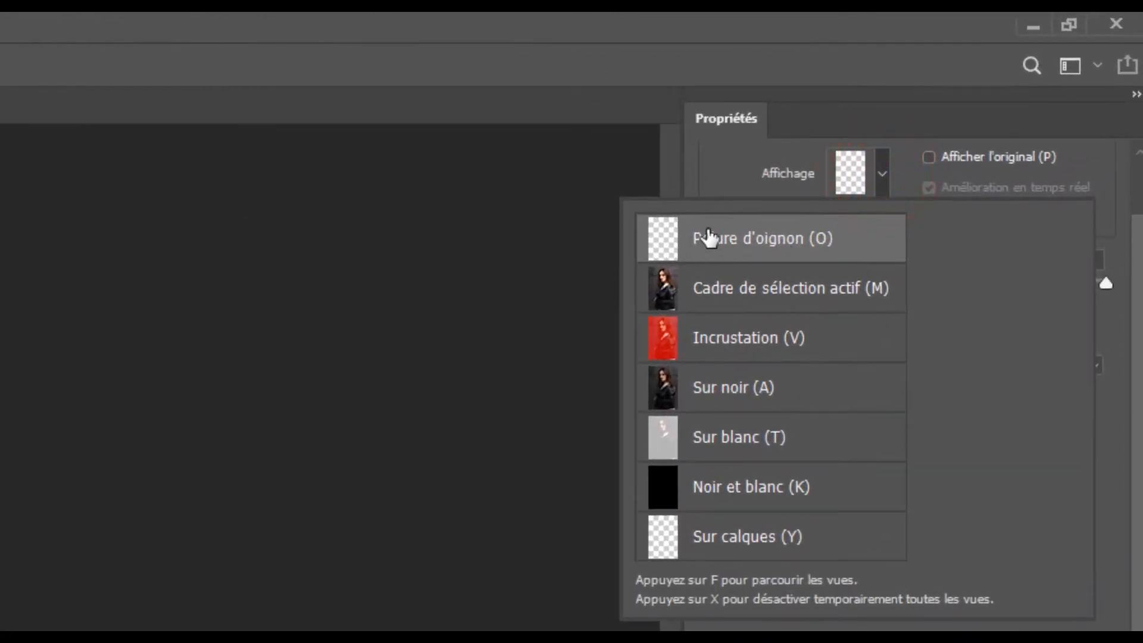
left_click(712, 236)
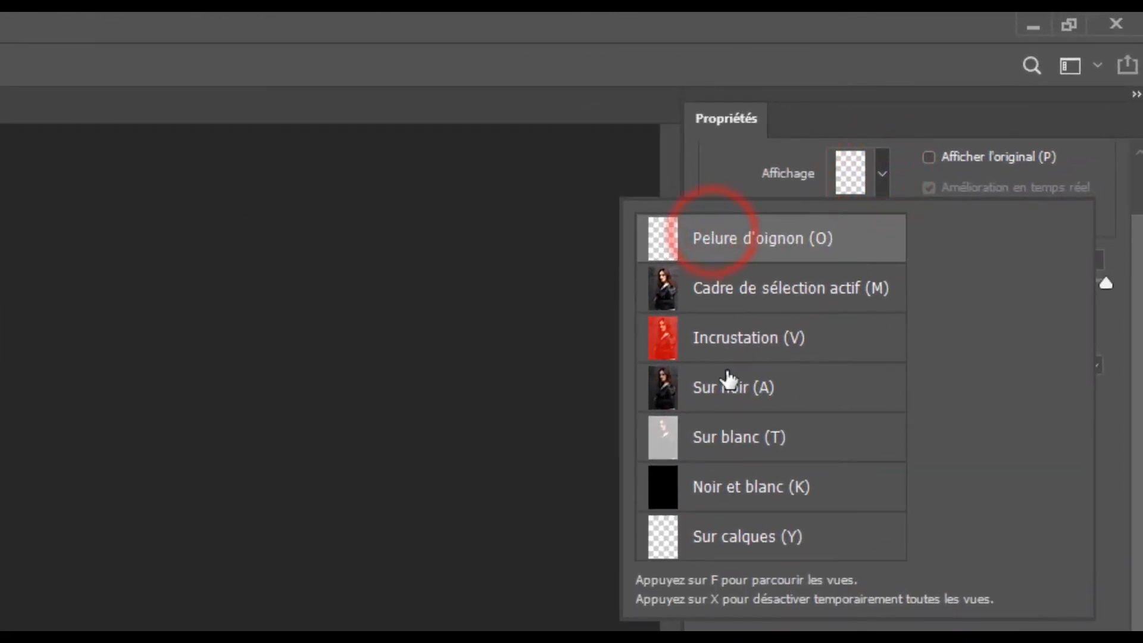
left_click(868, 164)
left_click_drag(1071, 283, 666, 287)
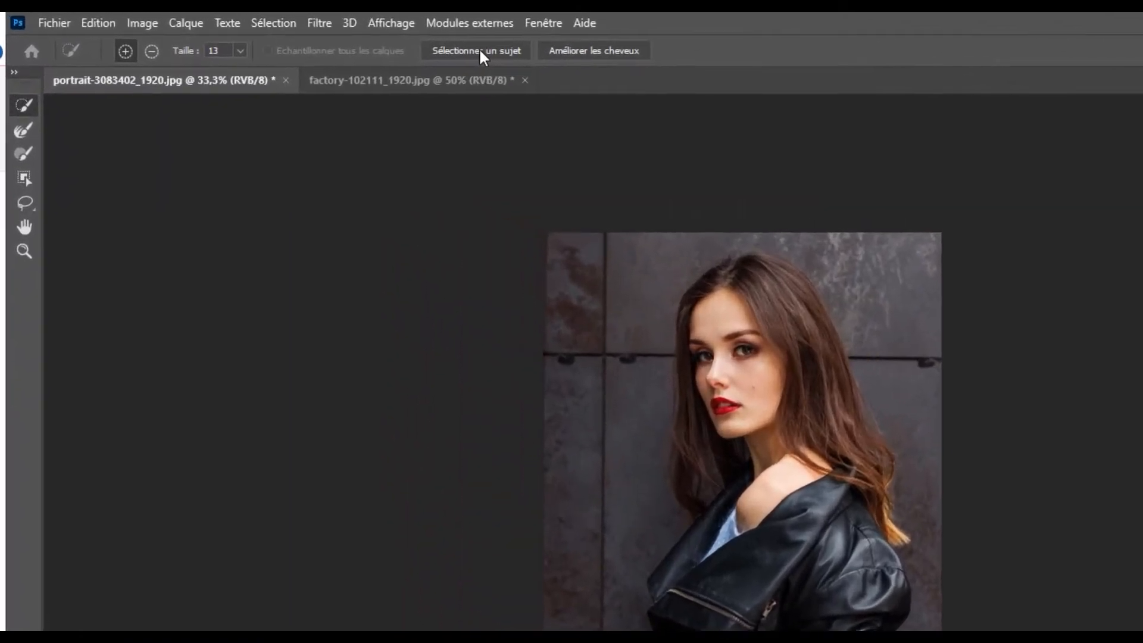
Step: Select the woman with automatic subject selection and set the onion-skin transparency to 100 %
left_click(482, 51)
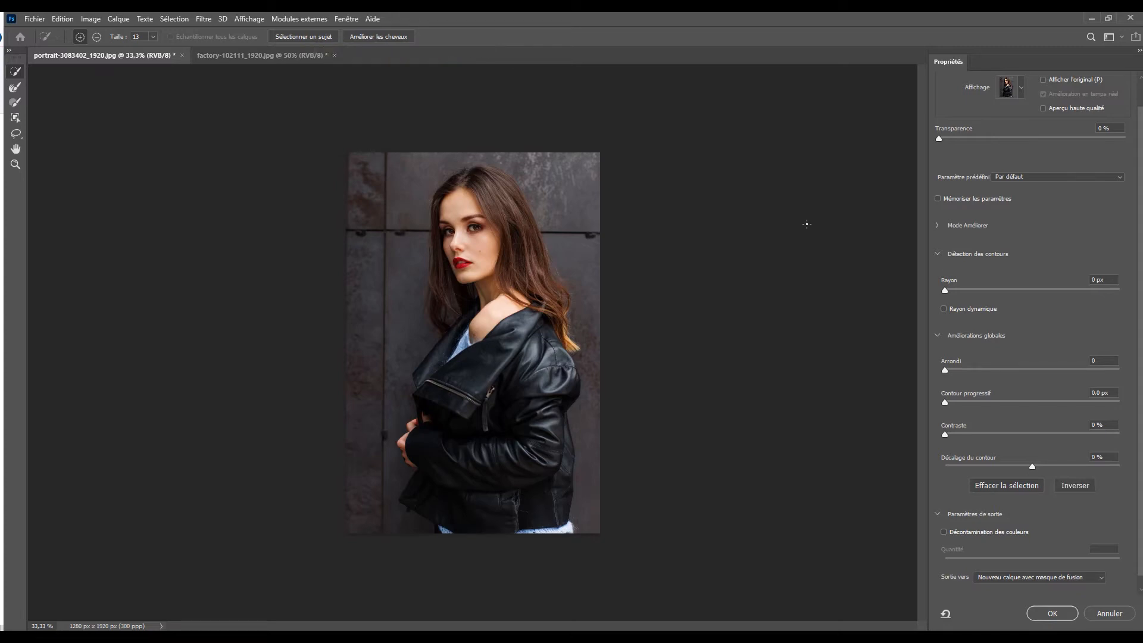
left_click_drag(937, 139, 1125, 138)
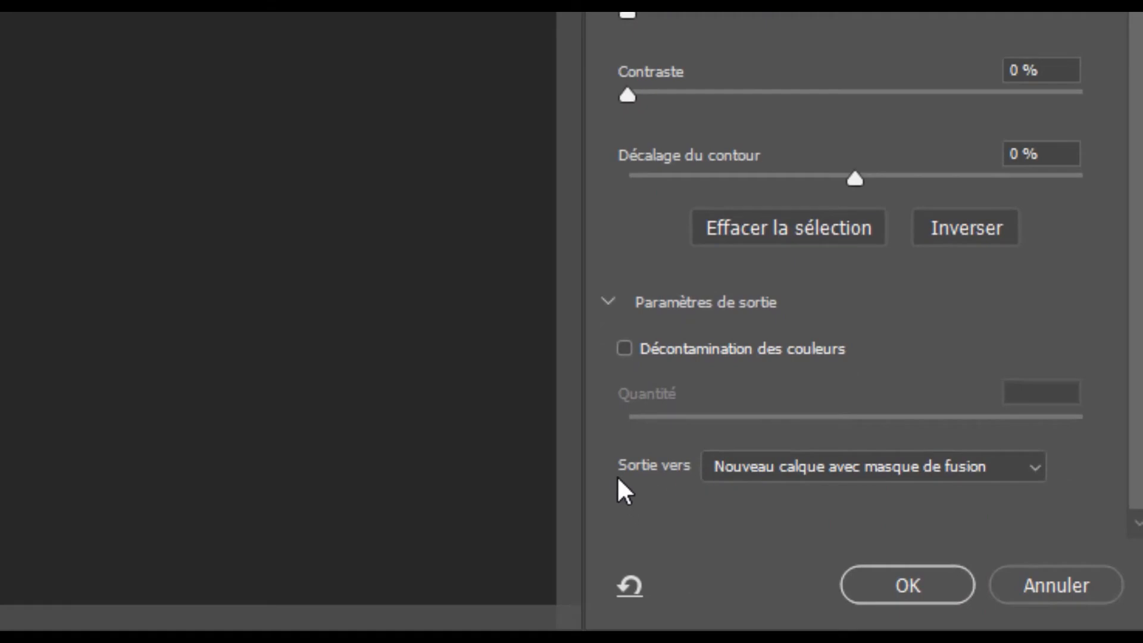
Step: Output the selection to a new layer with a layer mask and convert that layer into a smart object
left_click(784, 466)
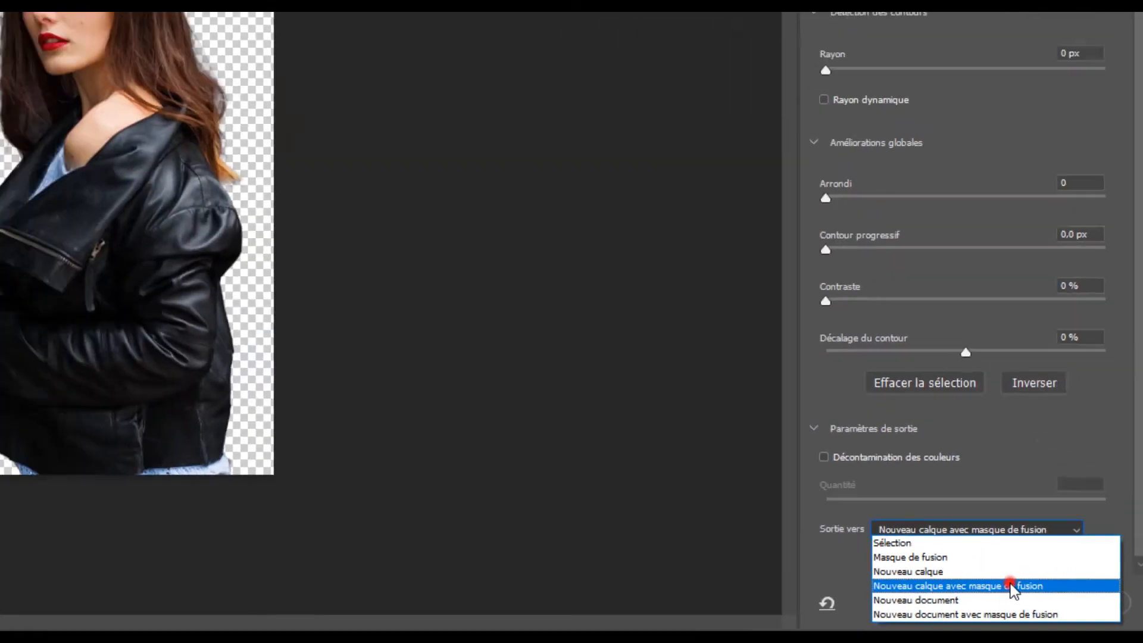
left_click(924, 558)
left_click(1061, 611)
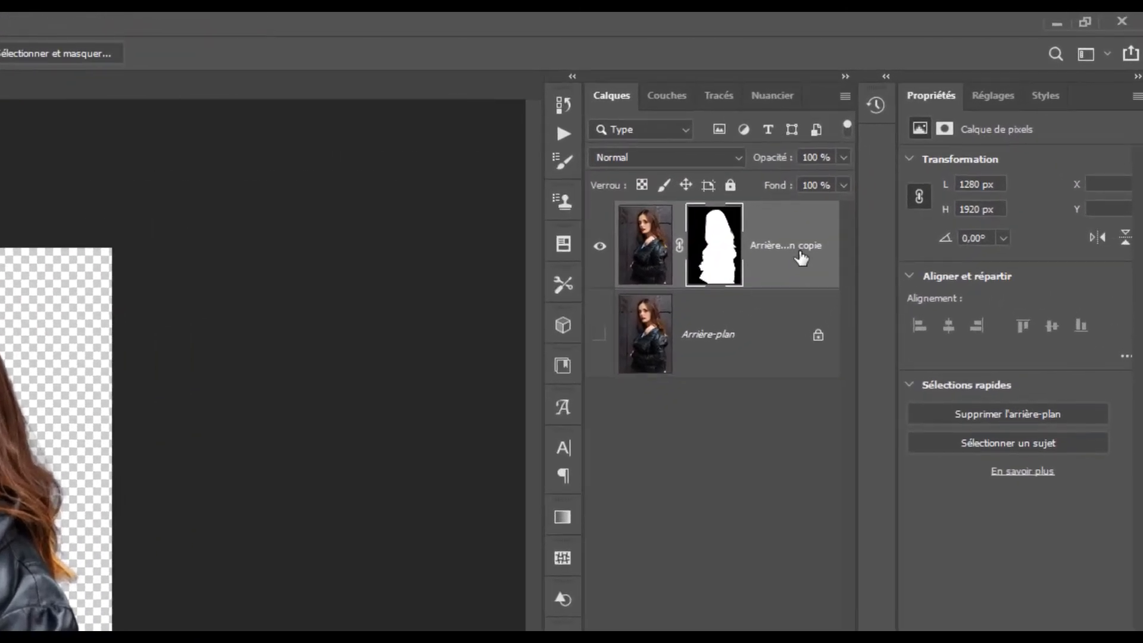
right_click(794, 244)
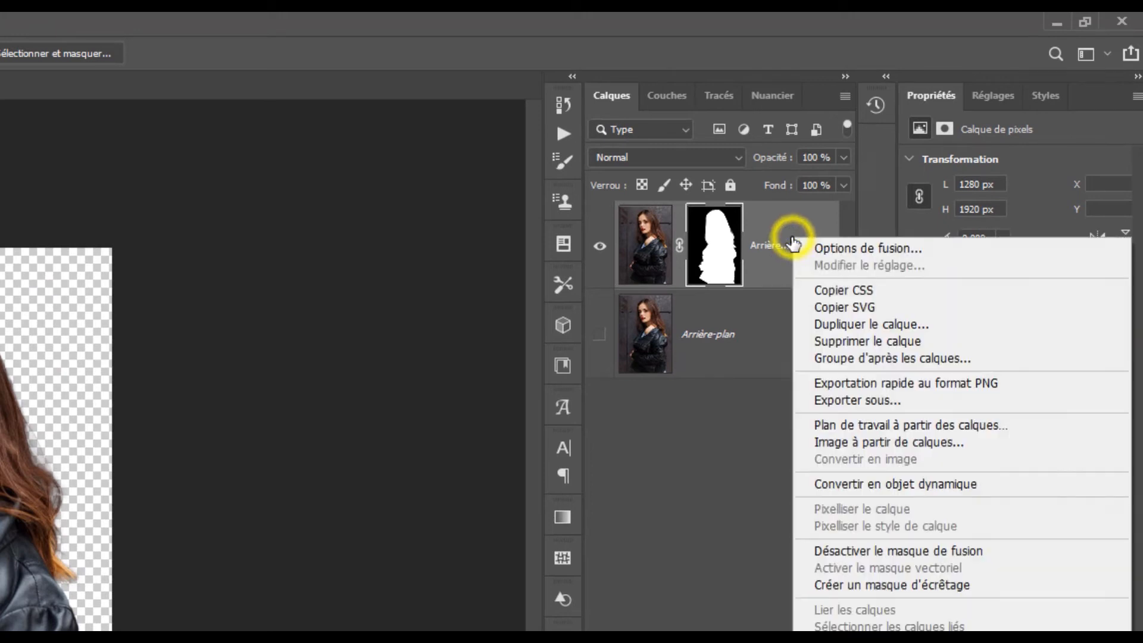
left_click(844, 483)
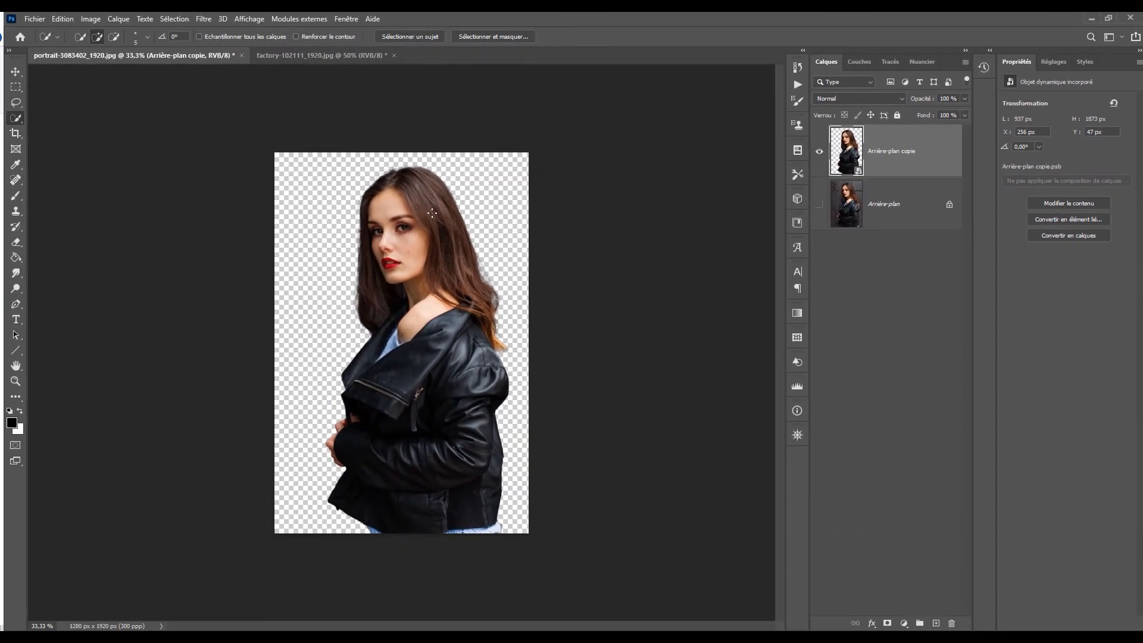
Step: Transfer the cut-out woman from the portrait into the factory image with the Move tool, placing her over the alley
left_click(15, 72)
mouse_move(420, 233)
left_mouse_down()
mouse_move(426, 260)
mouse_move(408, 238)
left_mouse_up()
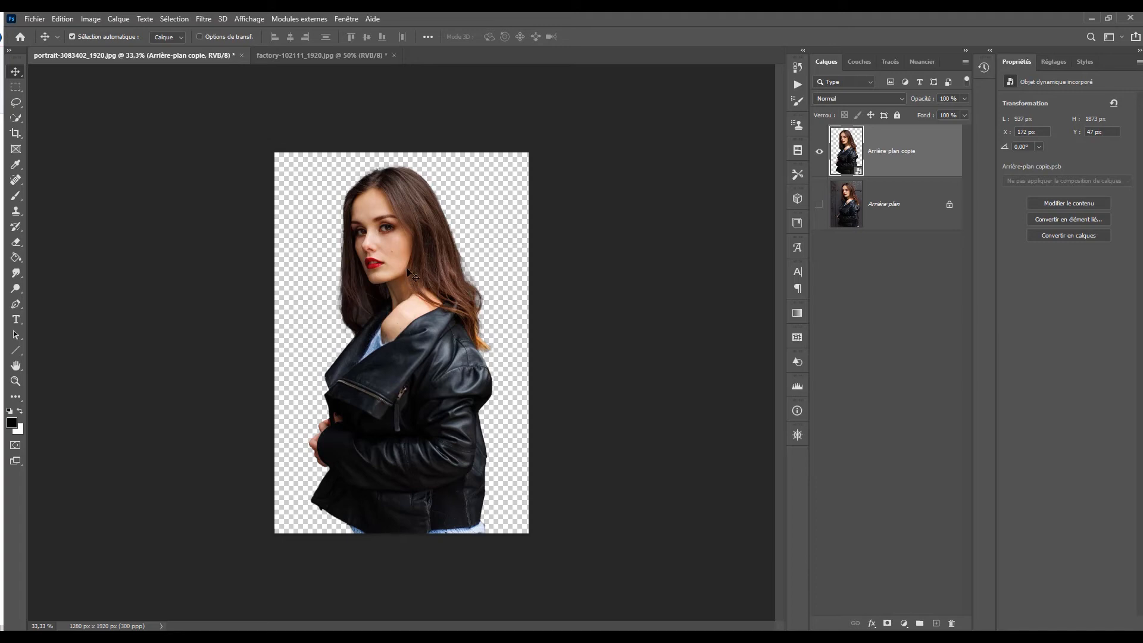
left_click(316, 55)
left_click(215, 54)
left_click_drag(370, 189, 337, 56)
left_click_drag(377, 202, 394, 347)
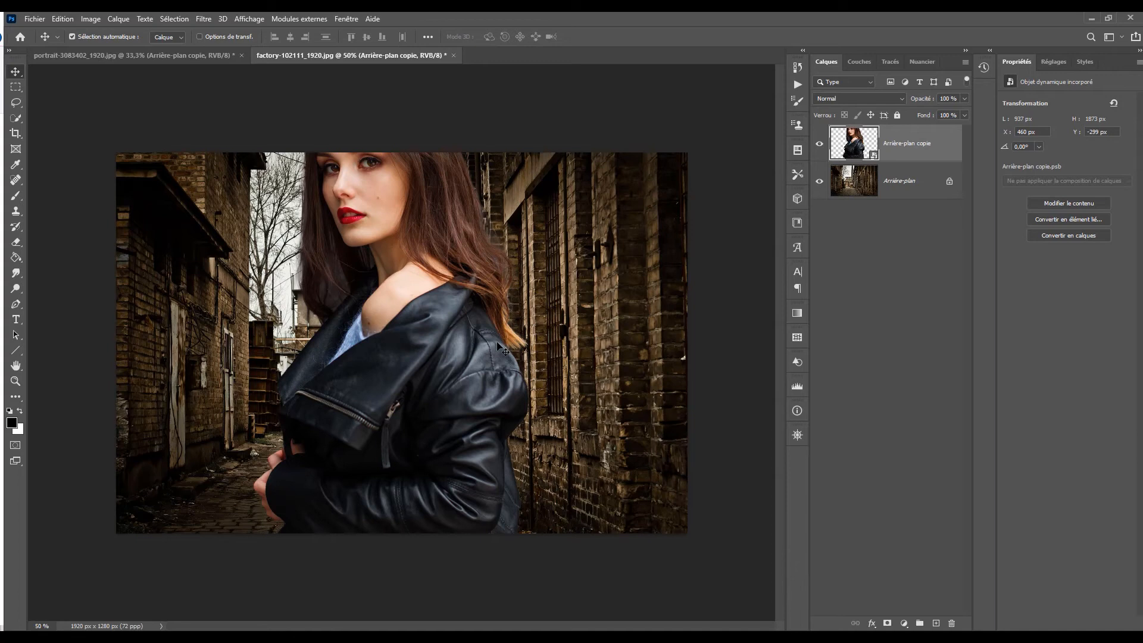
Step: Scale the woman proportionally to about 473 × 945 px and position her at about X 654, Y 335 px, on the alley's lower edge
key("ctrl")
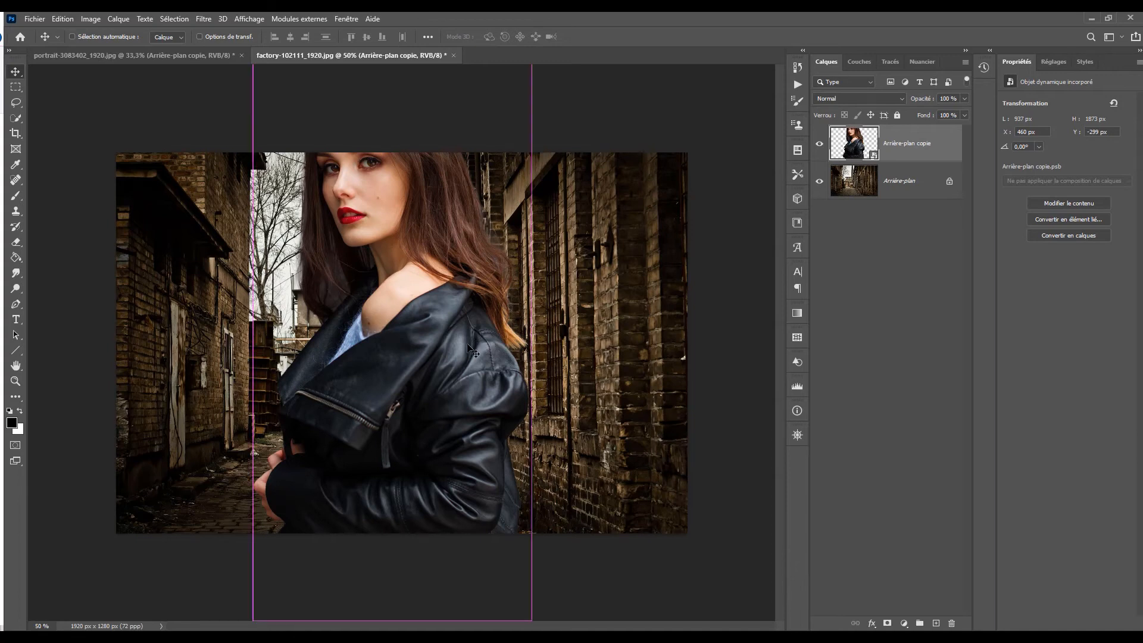
key("ctrl+t")
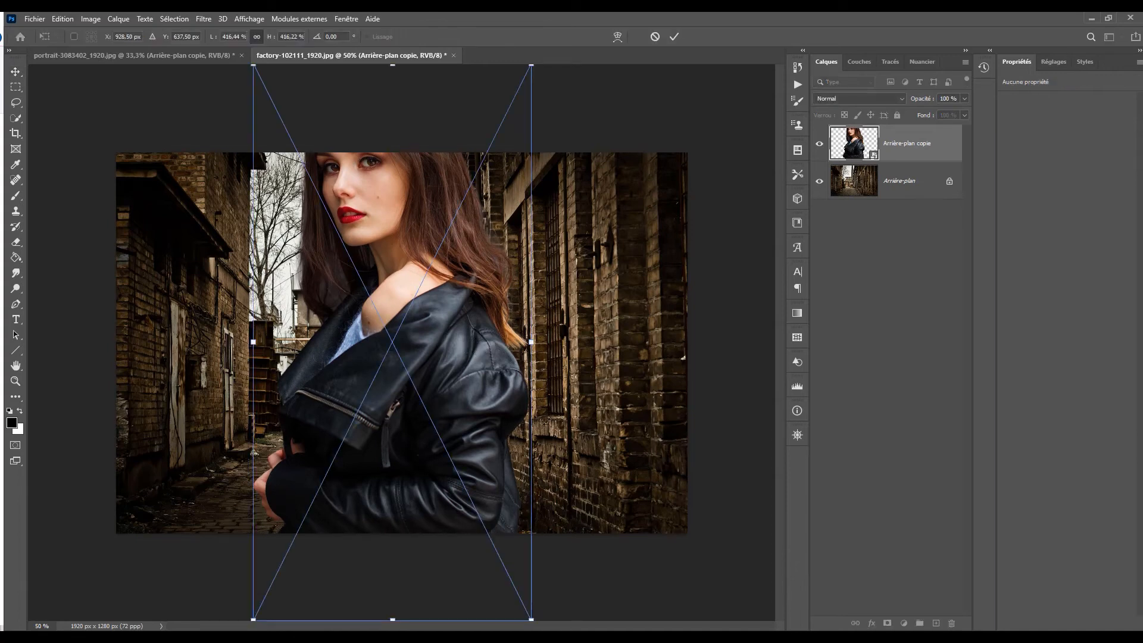
left_click_drag(531, 620, 405, 385)
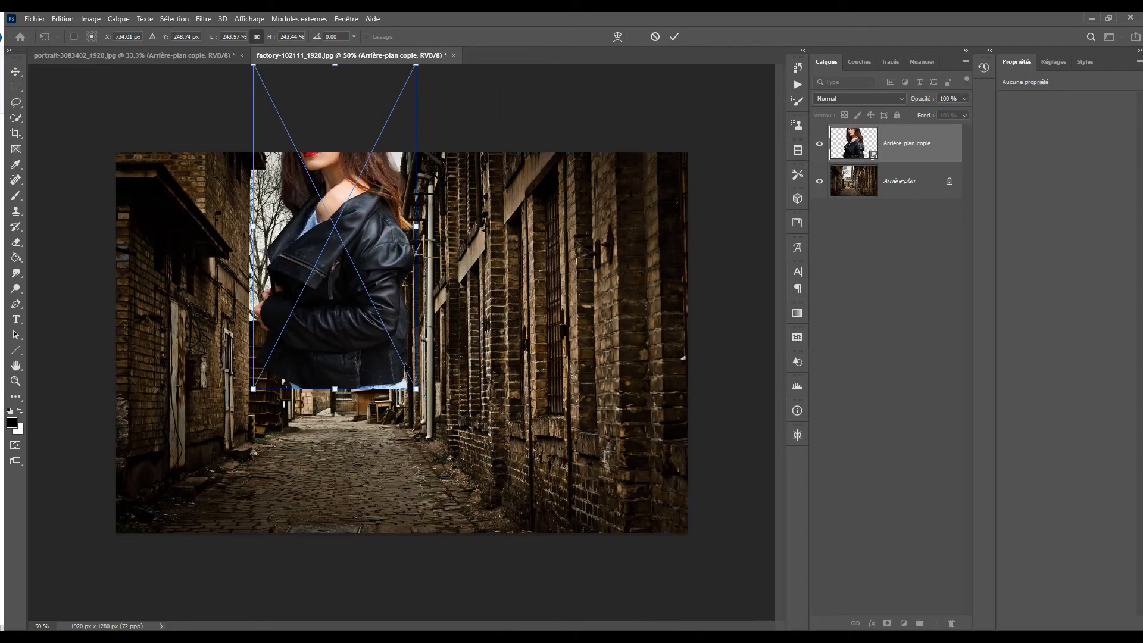
left_click_drag(359, 217, 409, 360)
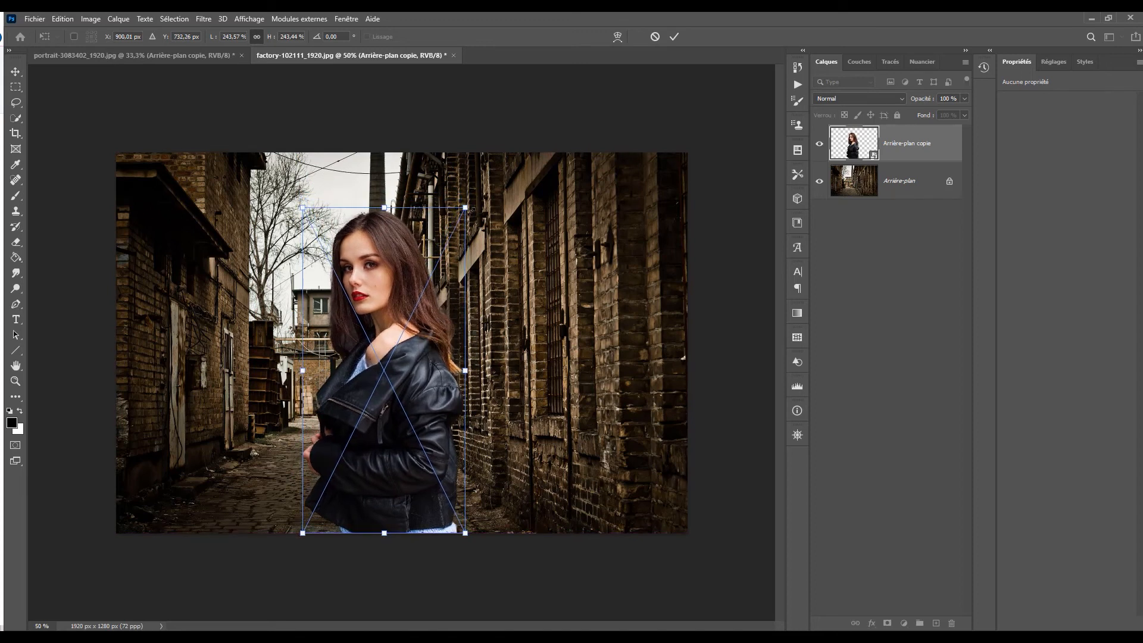
left_click_drag(466, 209, 451, 235)
left_click_drag(405, 362, 379, 353)
left_click_drag(428, 235, 420, 247)
left_click_drag(402, 352, 433, 352)
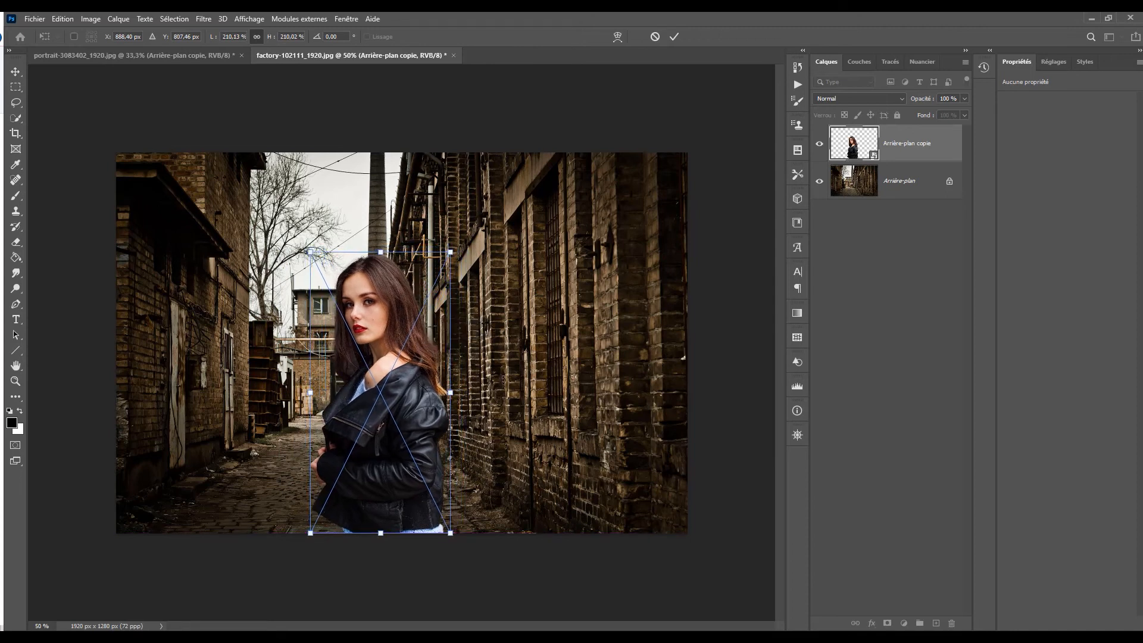
mouse_move(400, 397)
left_mouse_down()
mouse_move(355, 397)
mouse_move(407, 397)
left_mouse_up()
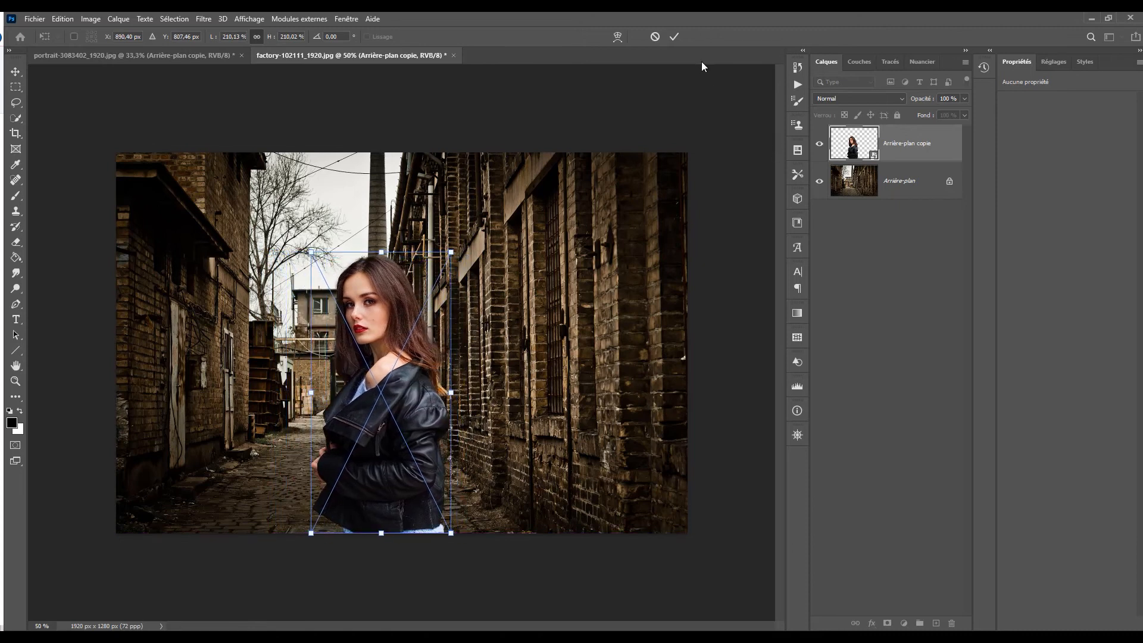
left_click(676, 36)
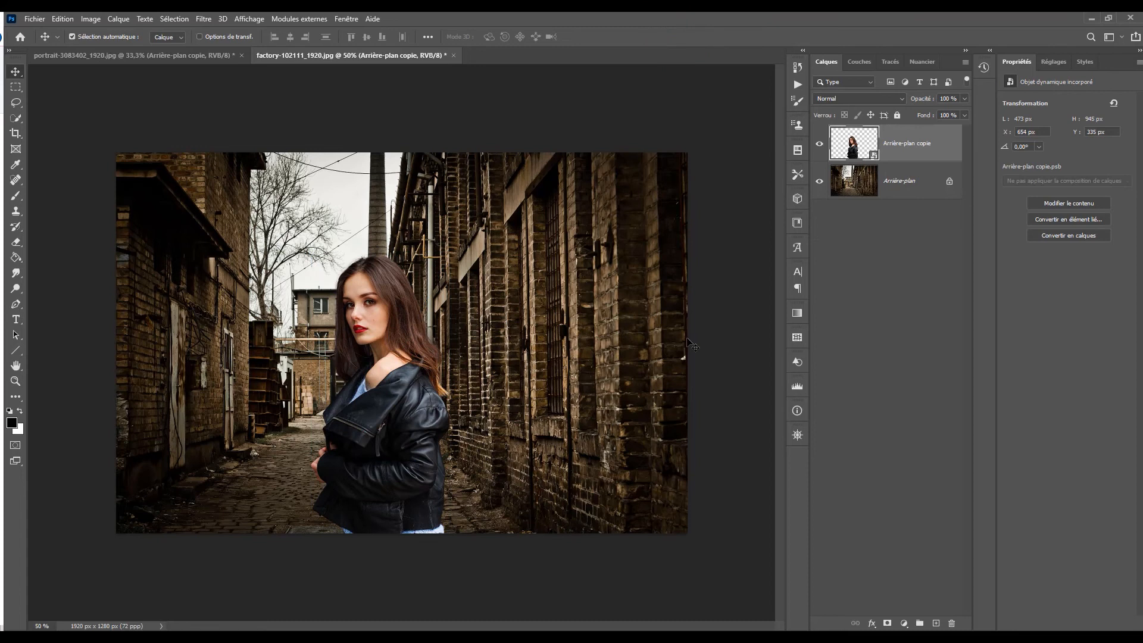
Step: Apply a Lens Blur to the factory background layer with depth source Transparence and a focal distance of 55
left_click(873, 182)
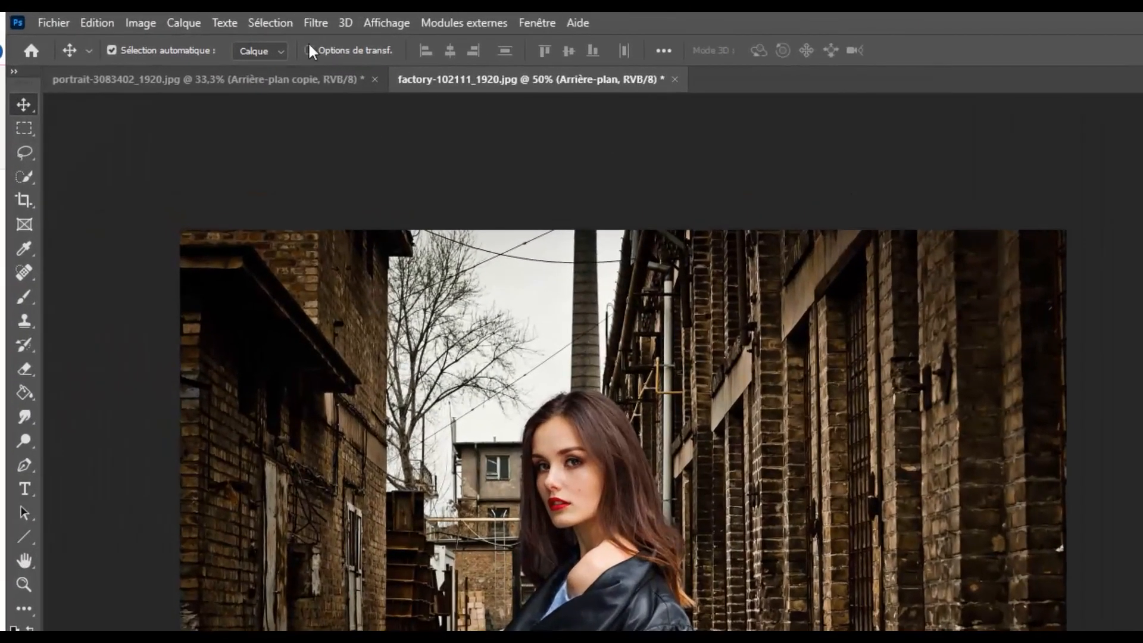
left_click(206, 18)
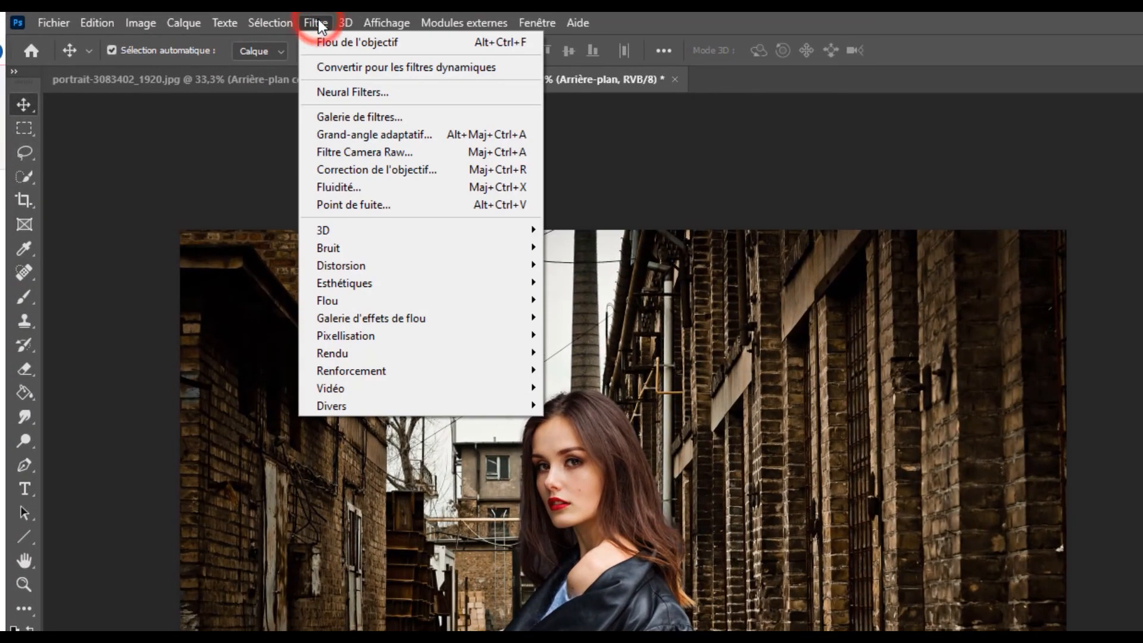
mouse_move(336, 306)
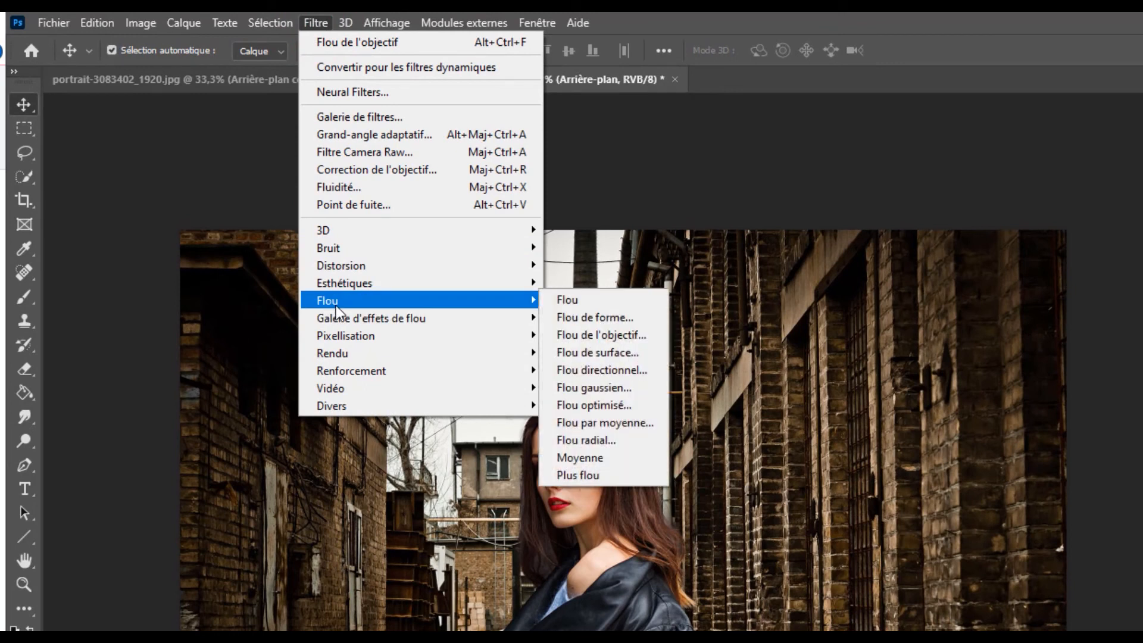
left_click(587, 338)
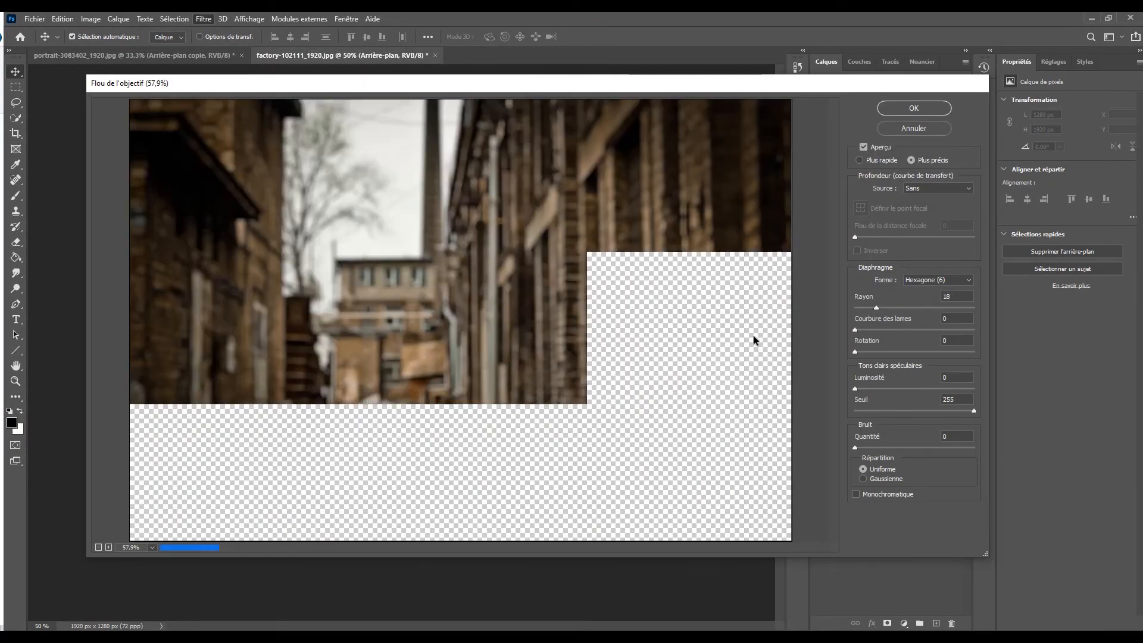
left_click(952, 195)
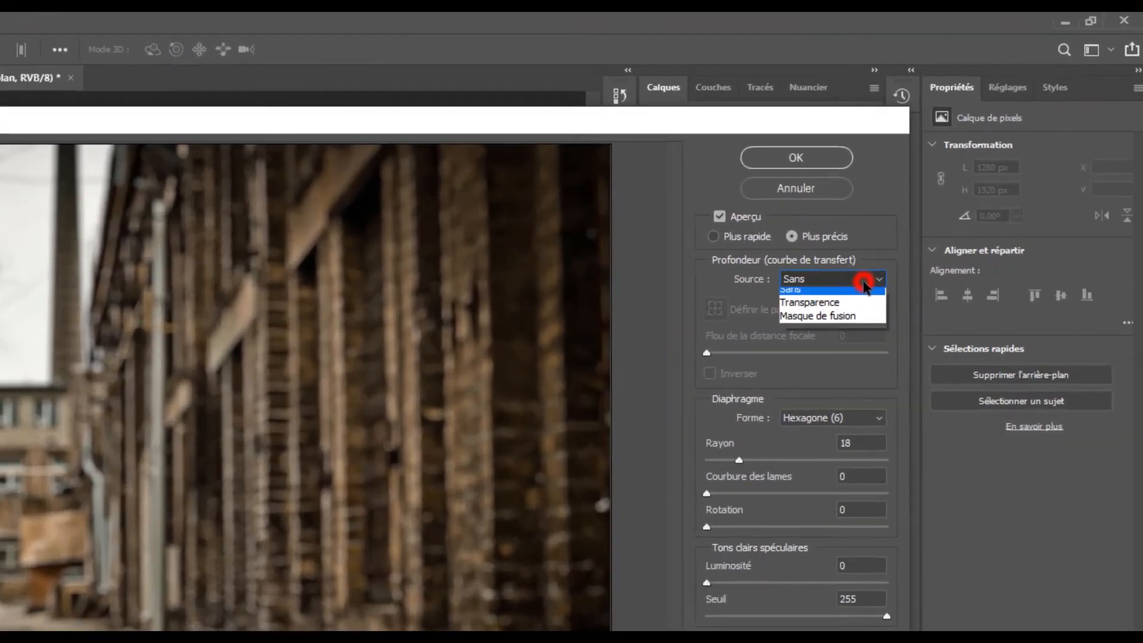
left_click(927, 211)
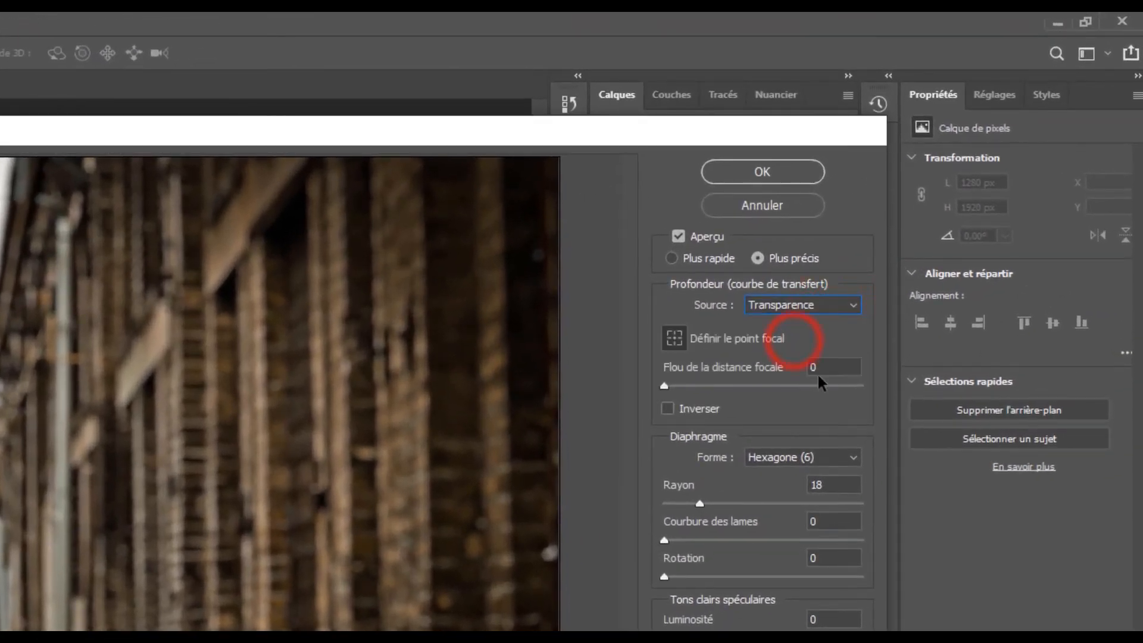
left_click(814, 367)
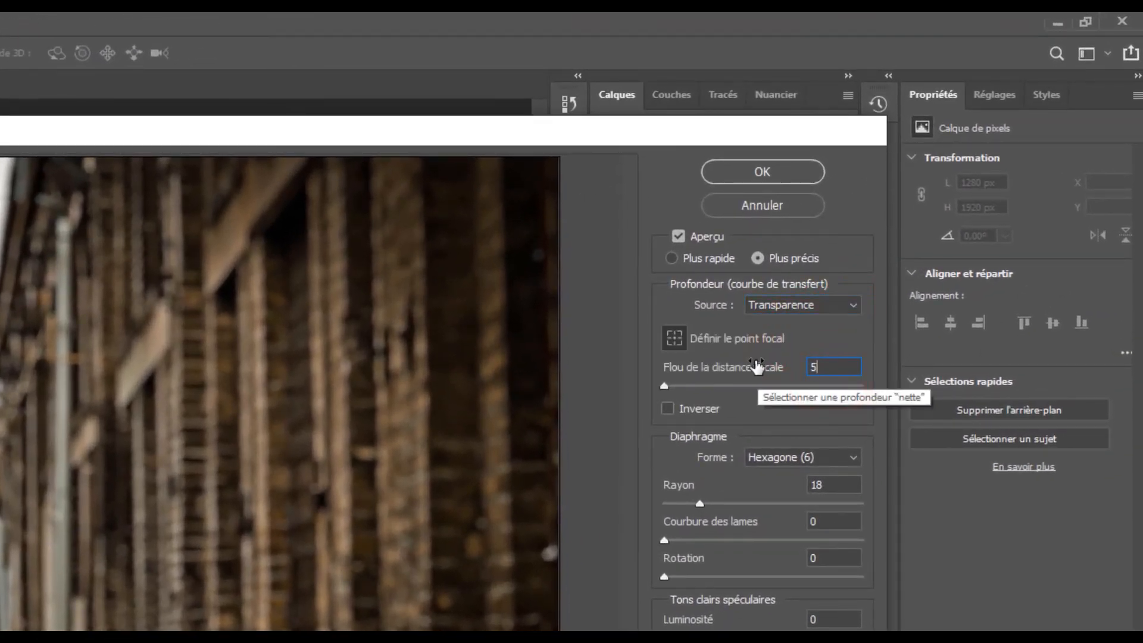
type("55")
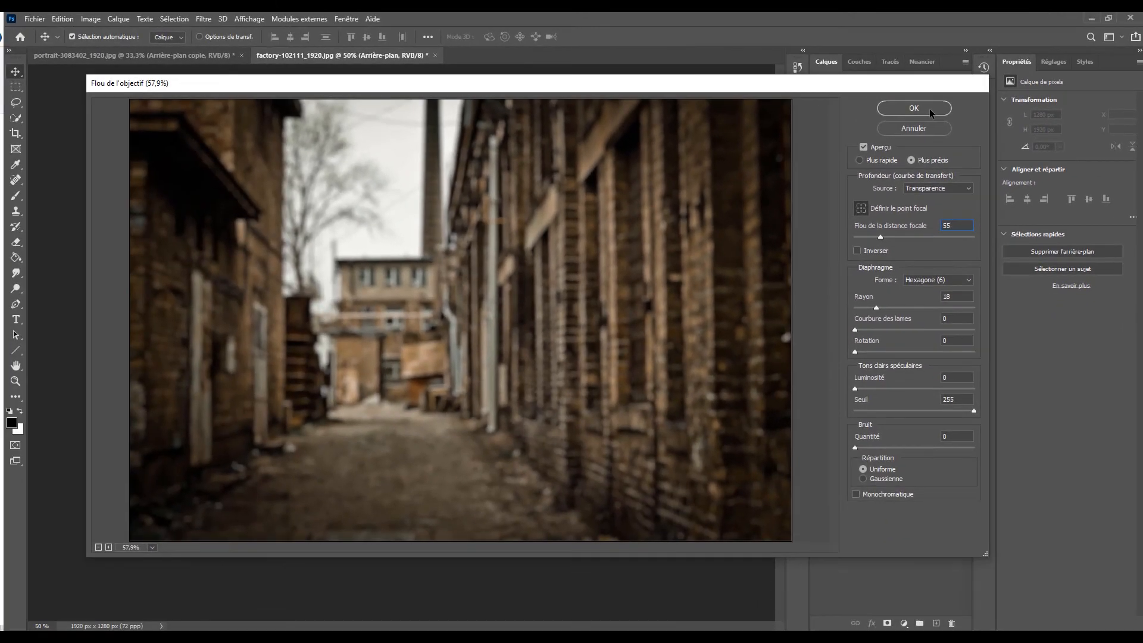
left_click(815, 160)
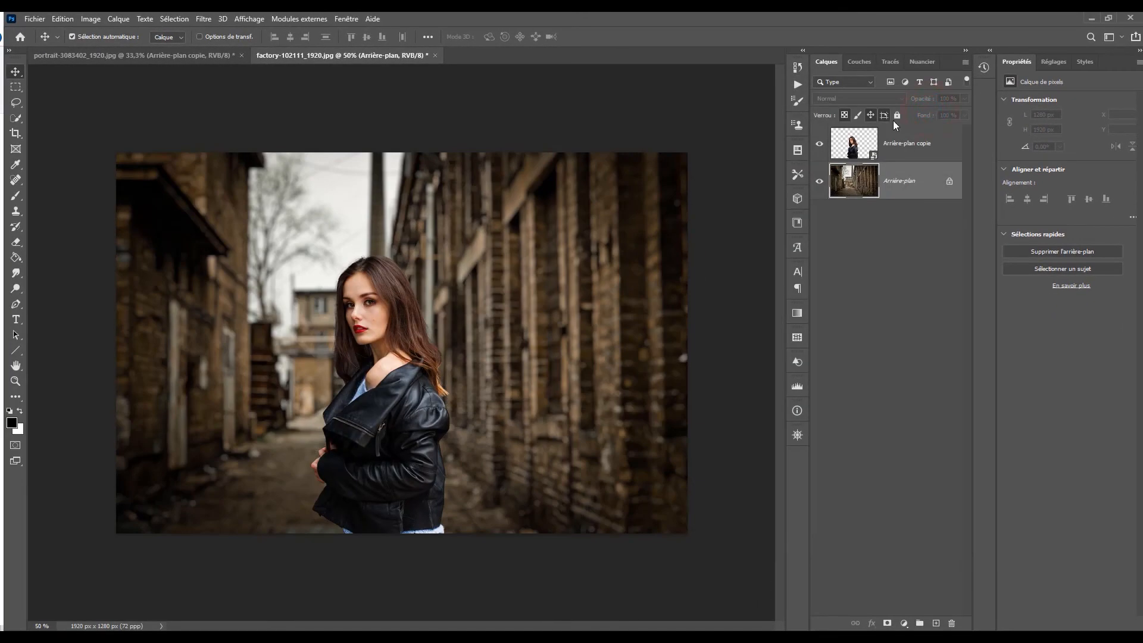
Step: Reposition the woman over the blurred alley at about X 794, Y 351 px
left_click_drag(399, 380, 439, 384)
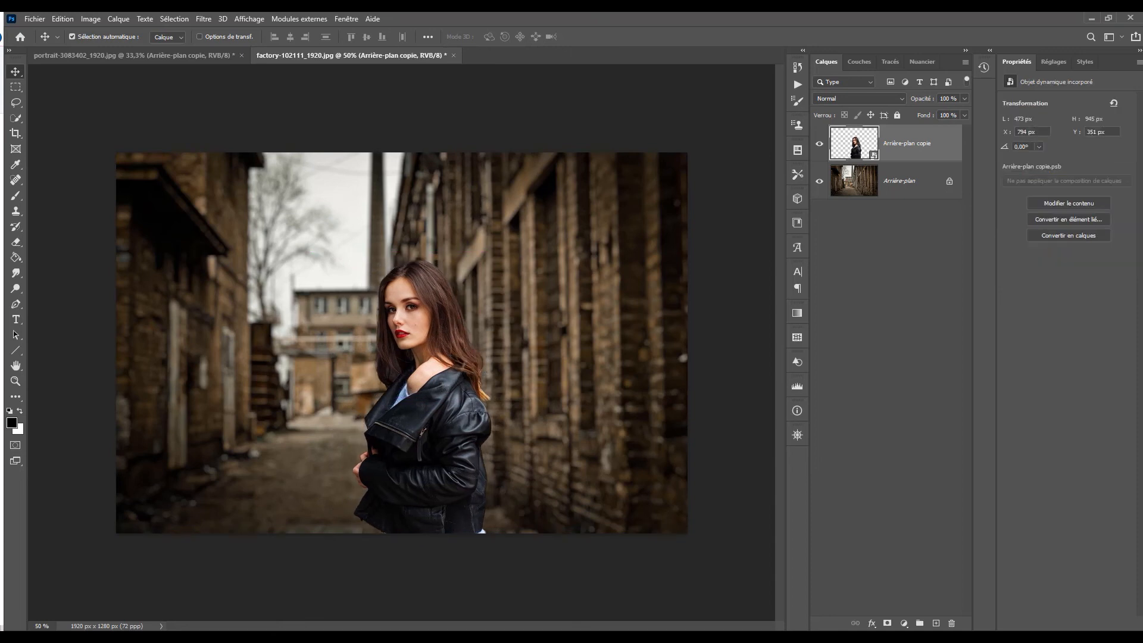